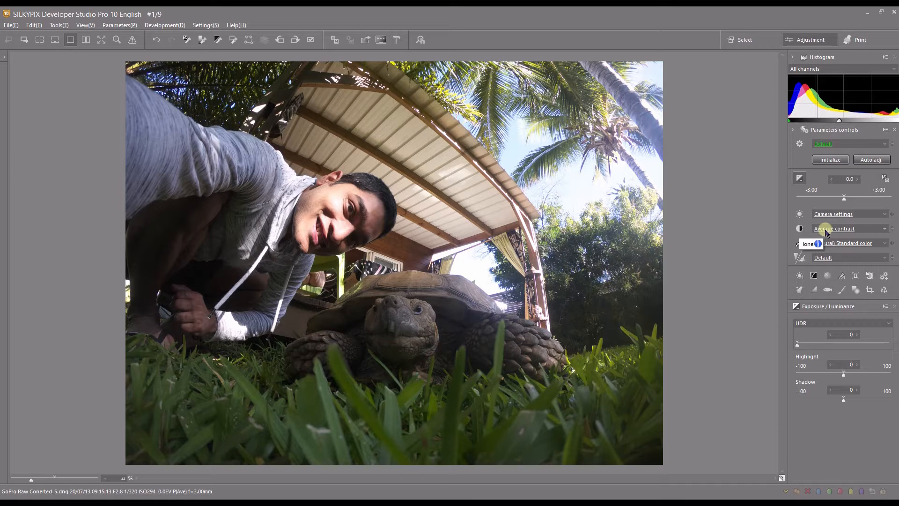
# - Display the Tone controls and preview the contrast presets, keeping Average contrast
pyautogui.click(799, 230)
pyautogui.click(827, 229)
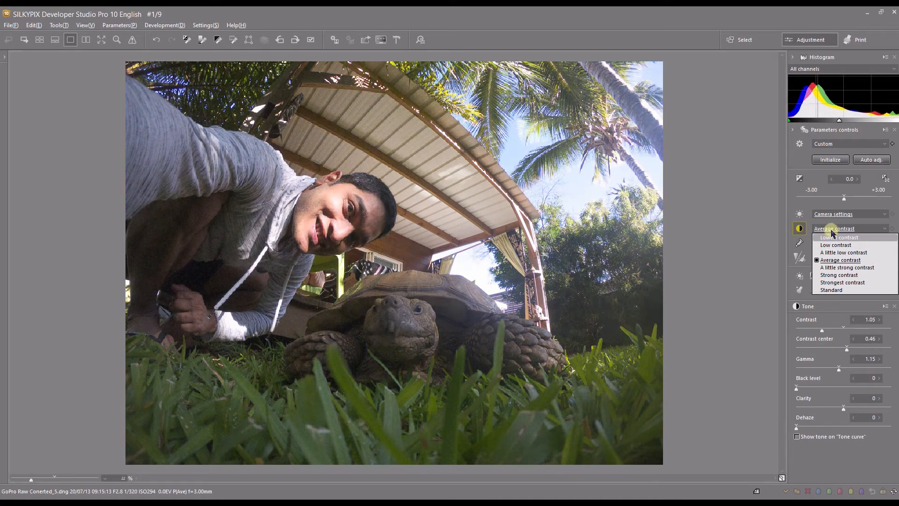
pyautogui.click(831, 230)
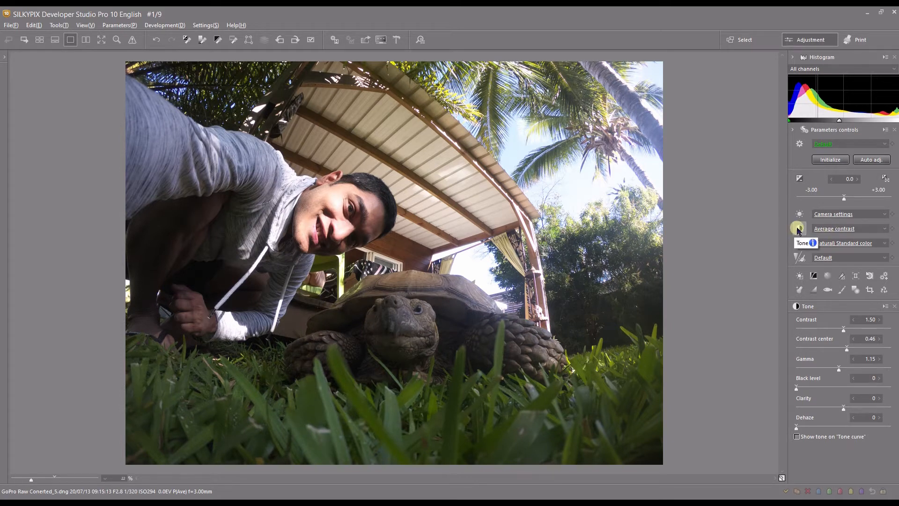
# - Try the contrast at 1.65 and 1.30, and return it to 1.50
pyautogui.click(853, 330)
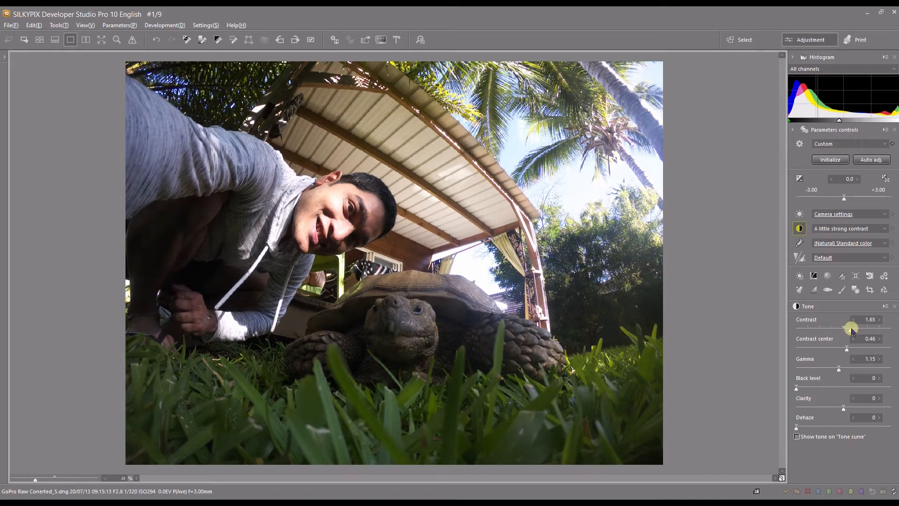
pyautogui.click(834, 330)
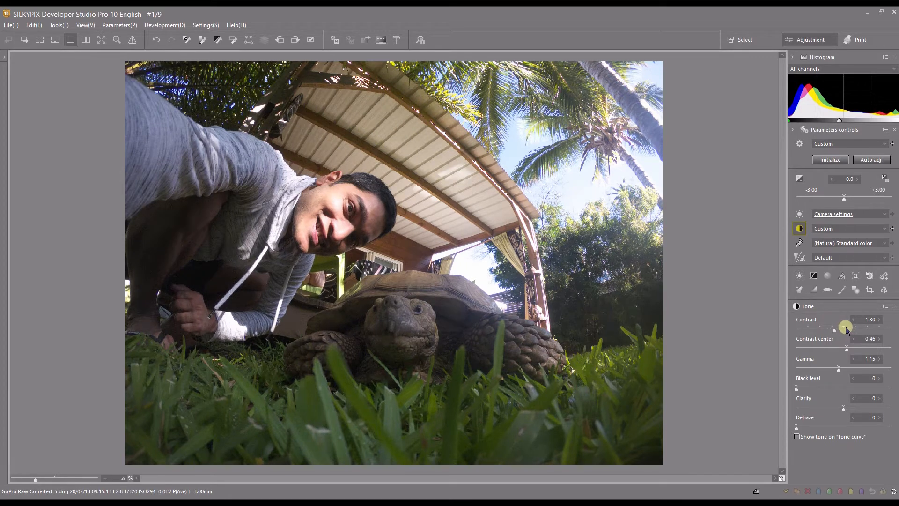
pyautogui.click(843, 327)
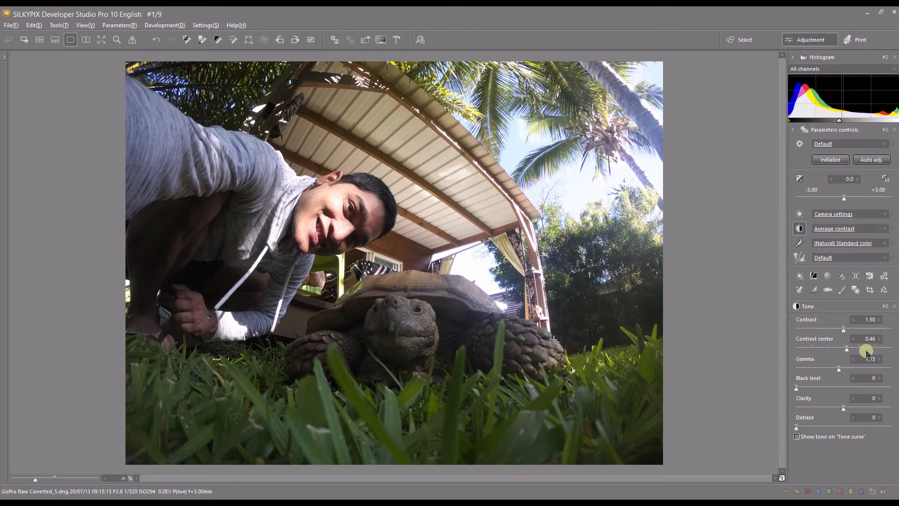
# - Try a contrast center of 0.40 and a gamma of 1.35, returning them to 0.46 and 1.15
pyautogui.click(828, 348)
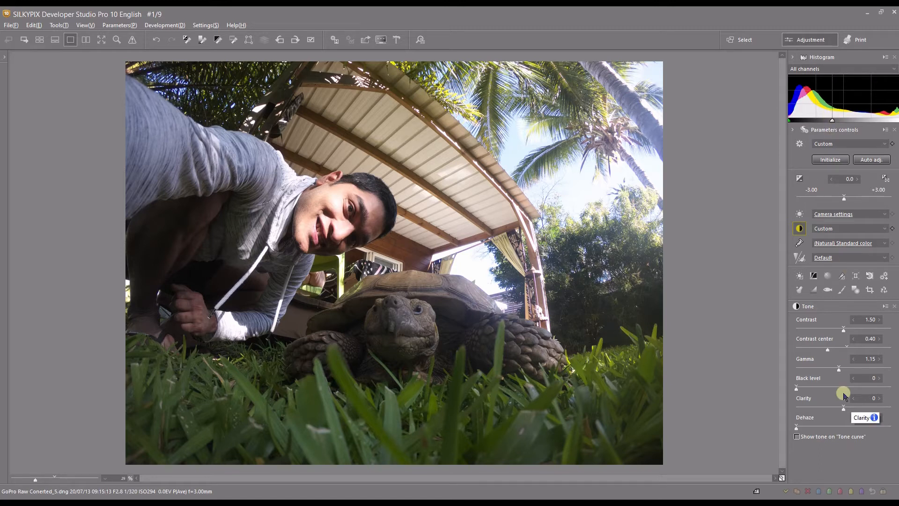
pyautogui.click(845, 346)
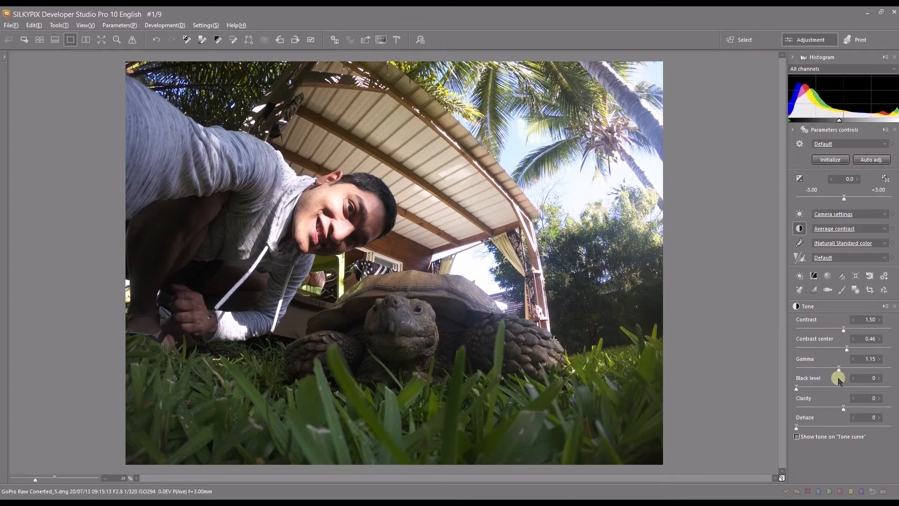
pyautogui.click(859, 370)
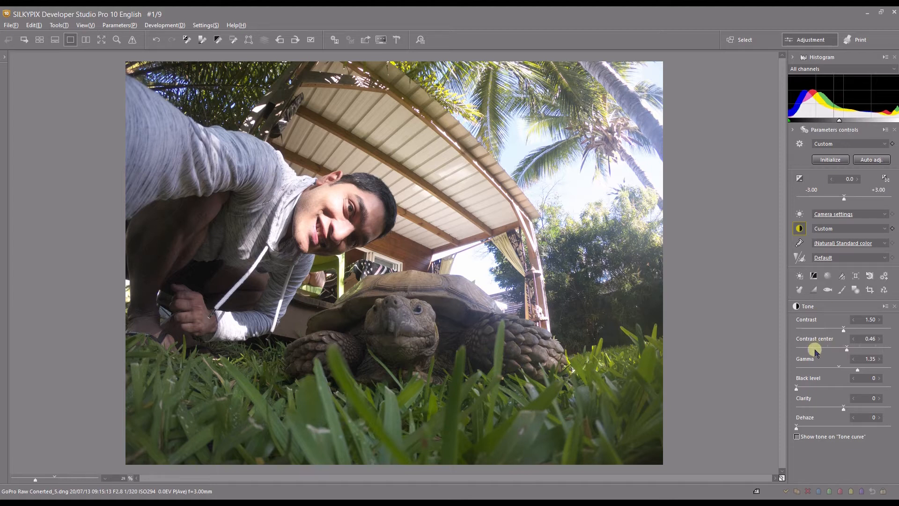
pyautogui.click(839, 367)
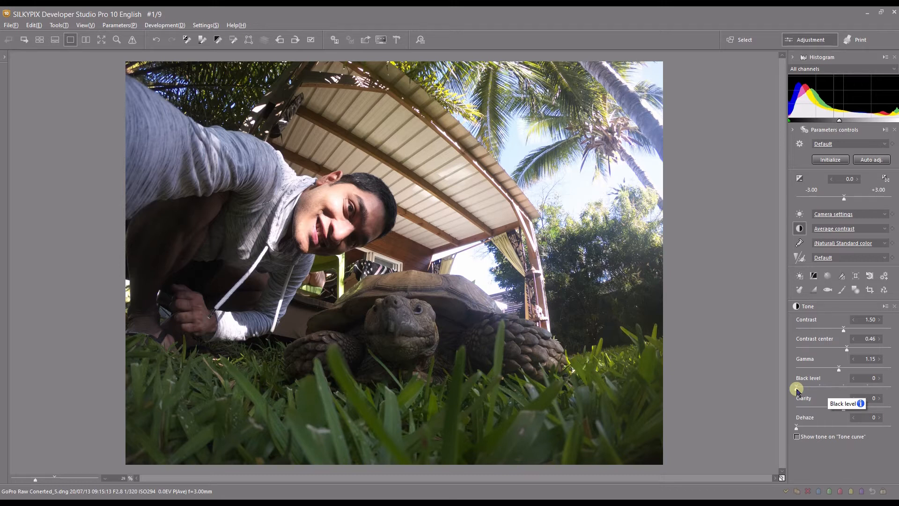
# - Try the black level and a contrast of 1.05, returning them to 0 and 1.50
pyautogui.moveTo(797, 389)
pyautogui.mouseDown()
pyautogui.moveTo(819, 390)
pyautogui.moveTo(794, 390)
pyautogui.mouseUp()
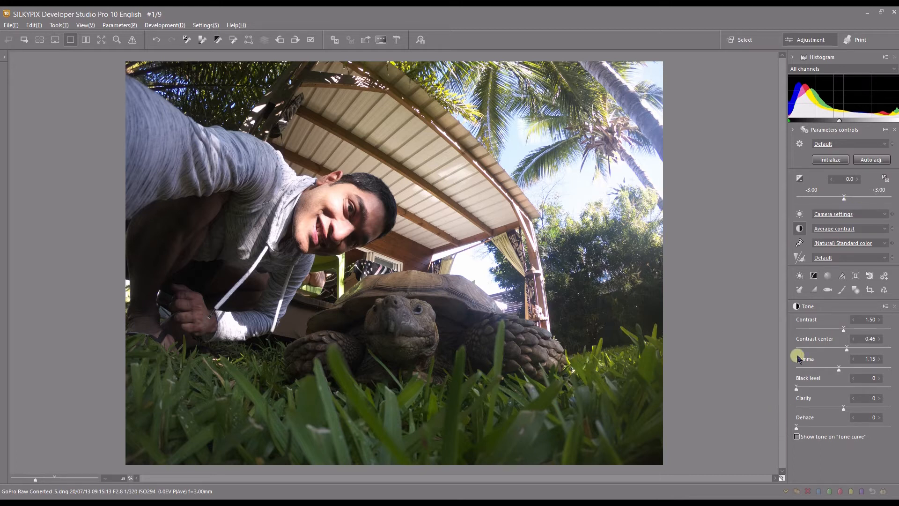
pyautogui.click(822, 329)
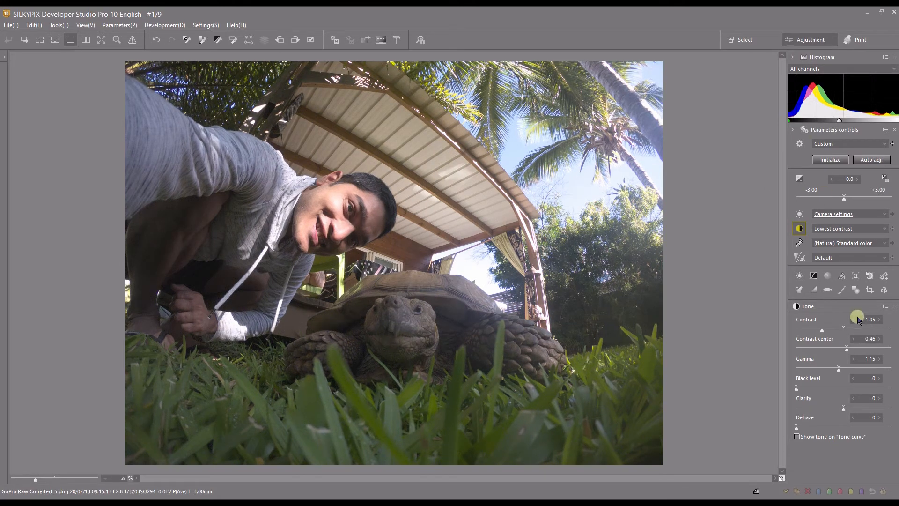
pyautogui.click(843, 328)
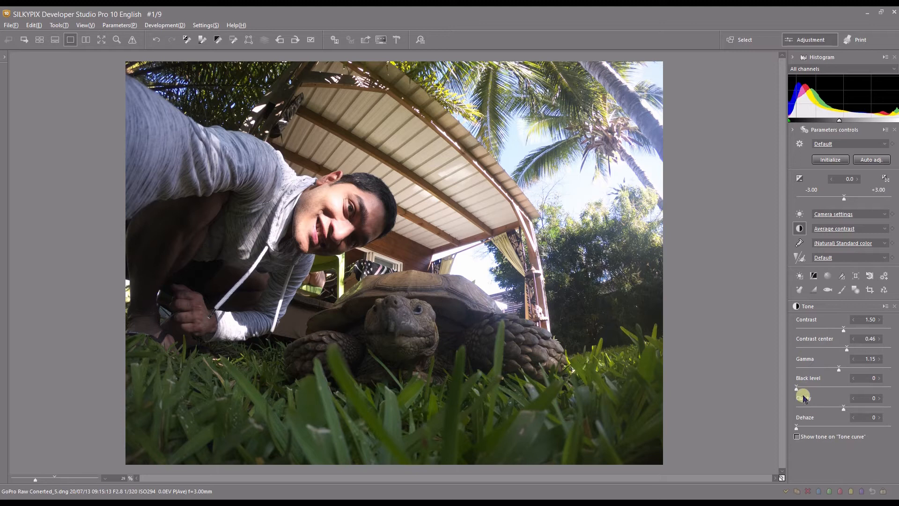
# - Try the clarity and dehaze adjustments and return both to 0
pyautogui.moveTo(843, 407)
pyautogui.mouseDown()
pyautogui.moveTo(856, 409)
pyautogui.moveTo(843, 407)
pyautogui.mouseUp()
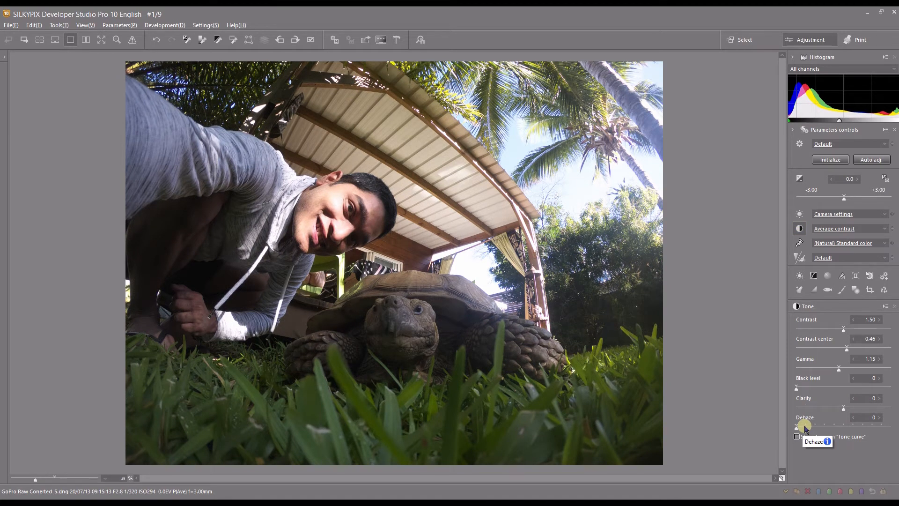
pyautogui.moveTo(805, 427); pyautogui.dragTo(797, 427)
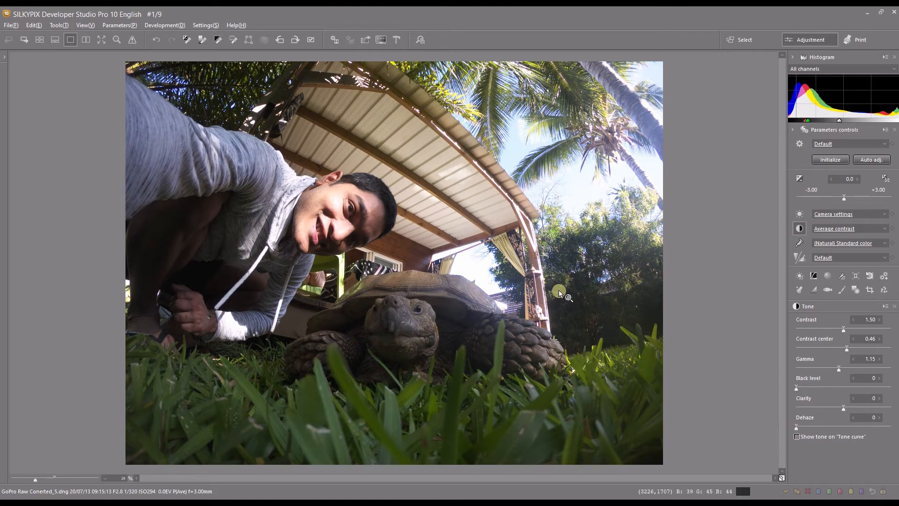
# - Enable showing the tone on the tone curve, and open the Tone curve window, enlarged over the photo
pyautogui.click(797, 436)
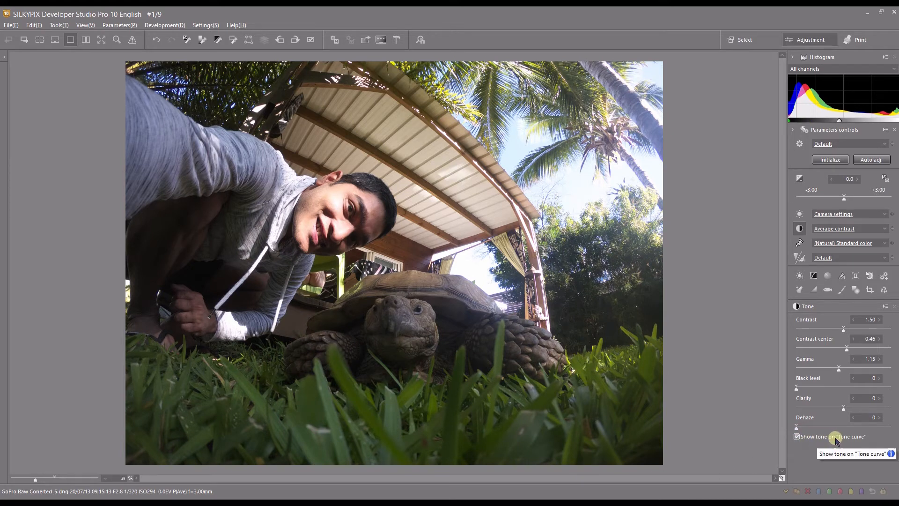
pyautogui.click(814, 276)
pyautogui.moveTo(465, 222); pyautogui.dragTo(367, 140)
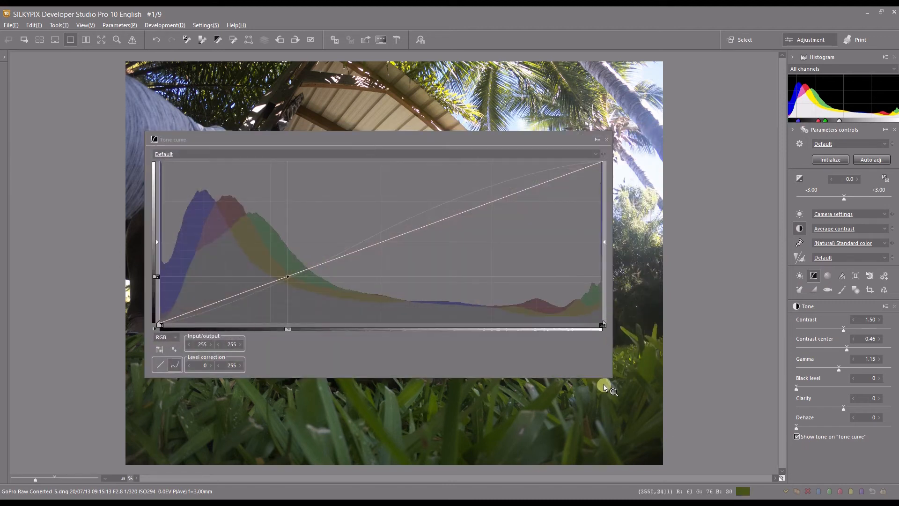
pyautogui.moveTo(612, 376); pyautogui.dragTo(659, 455)
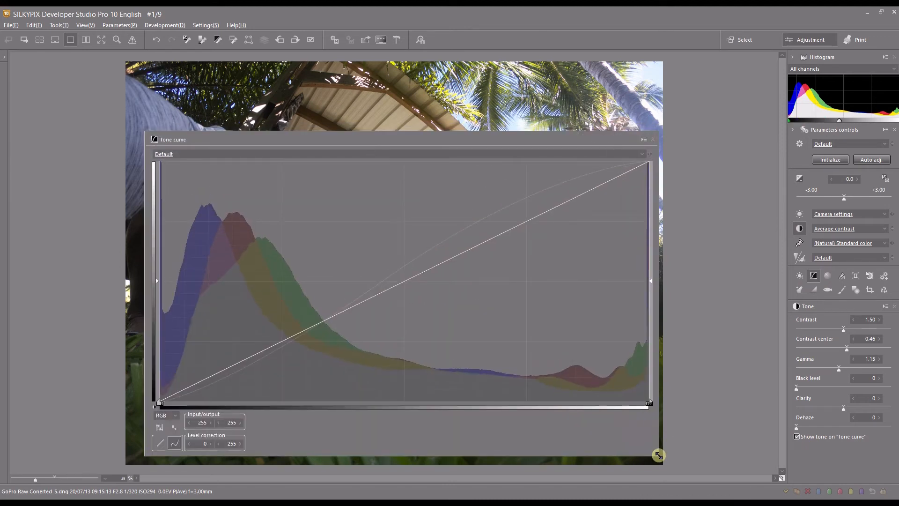
pyautogui.click(736, 298)
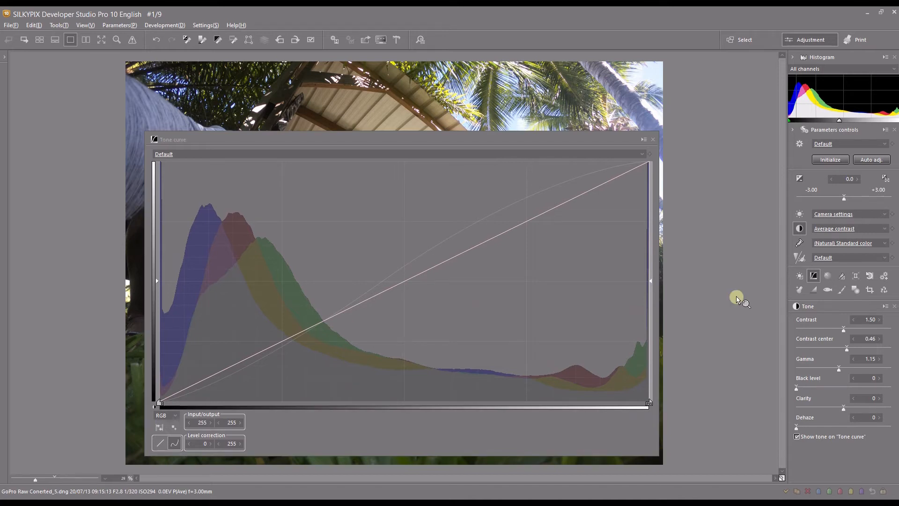
pyautogui.rightClick(738, 326)
pyautogui.click(739, 327)
# - Compare the tone curve's shape at contrast 1.70 and 1.25, and set the contrast to 1.85
pyautogui.moveTo(858, 323)
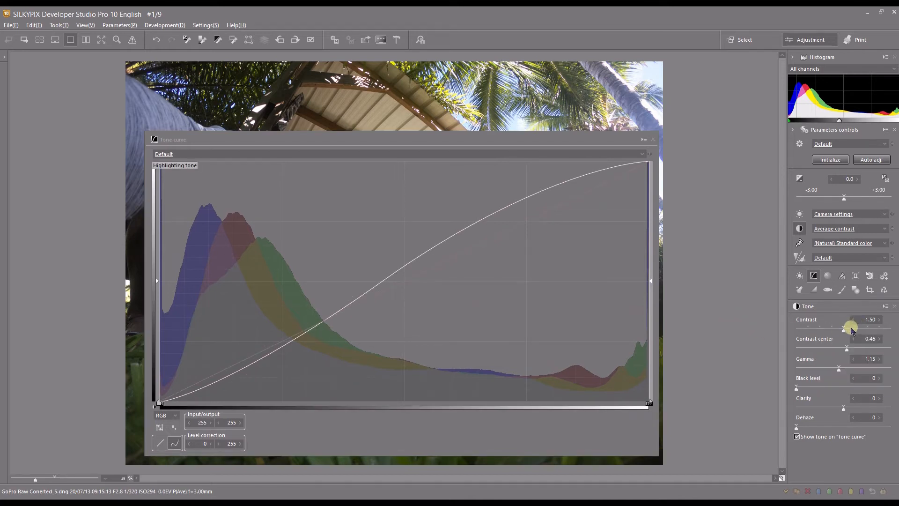
pyautogui.click(852, 330)
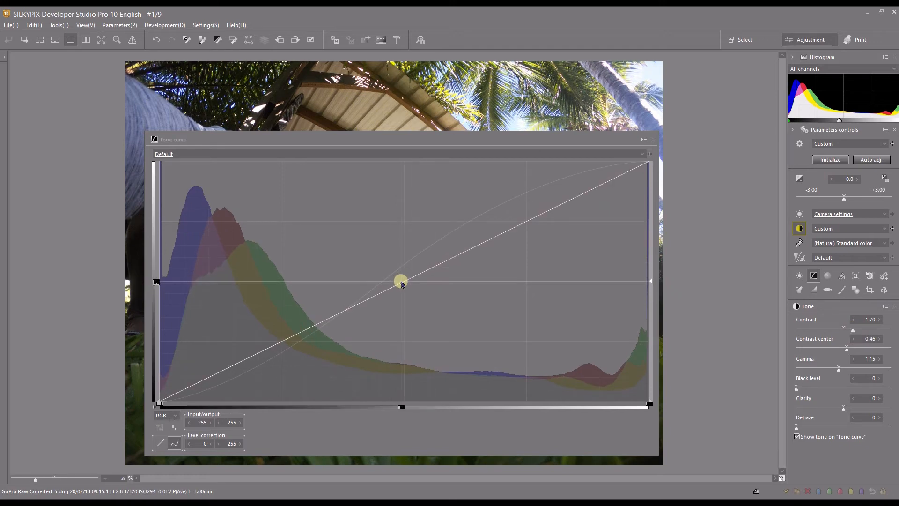
pyautogui.click(832, 329)
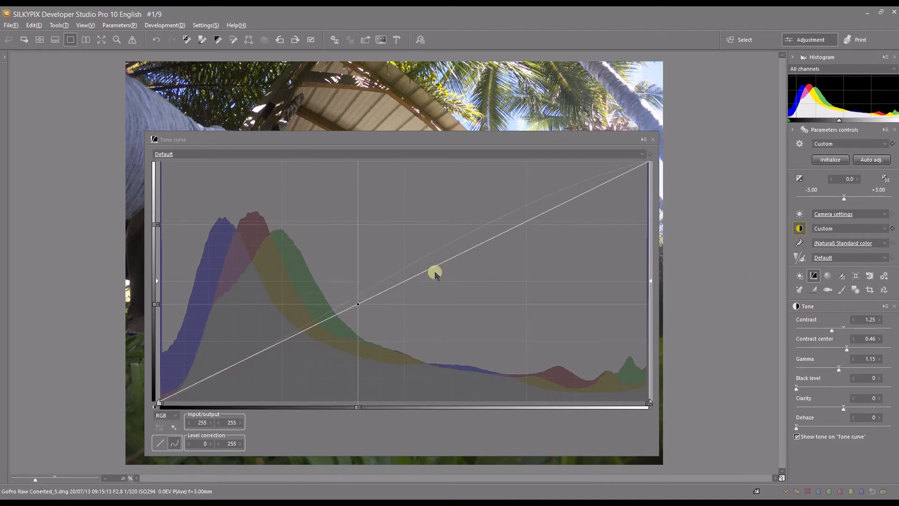
pyautogui.click(858, 329)
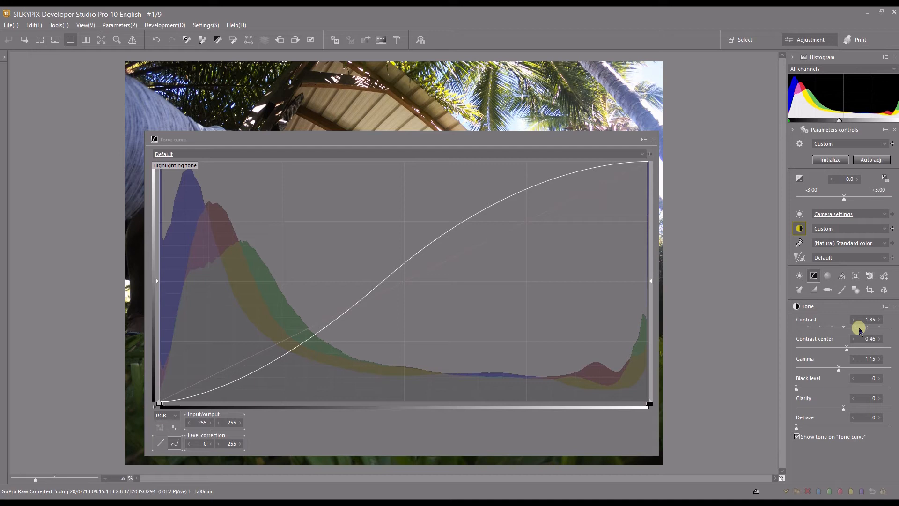
# - Compare the tone curve with the contrast center at 0.49 and 0.41, and return it to 0.46
pyautogui.click(857, 347)
pyautogui.click(857, 347)
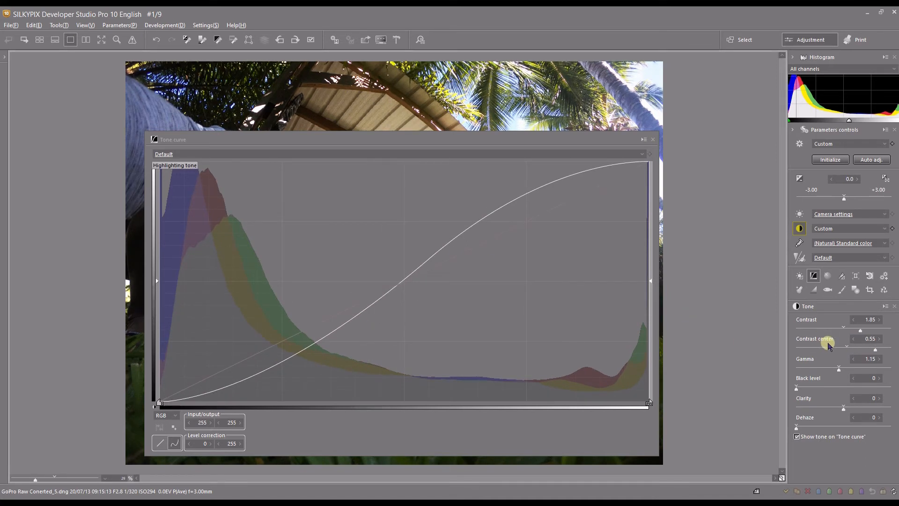
pyautogui.click(830, 349)
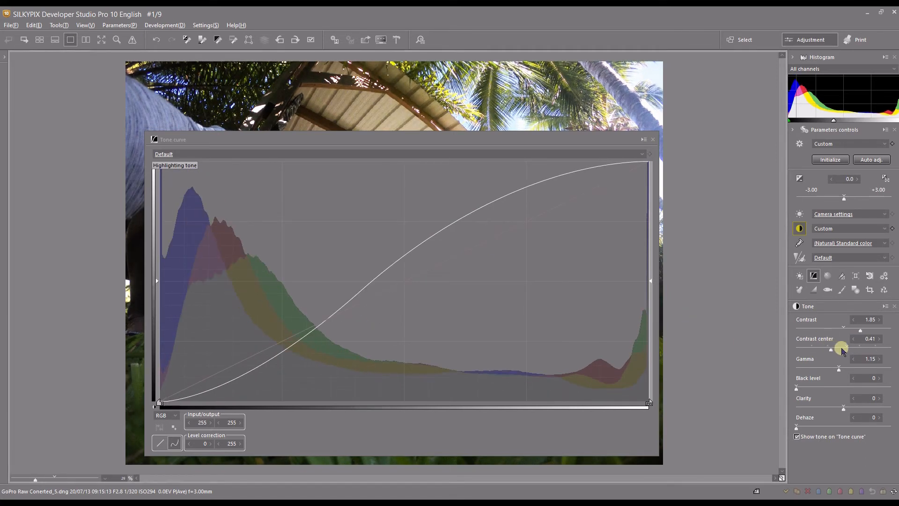
pyautogui.click(847, 348)
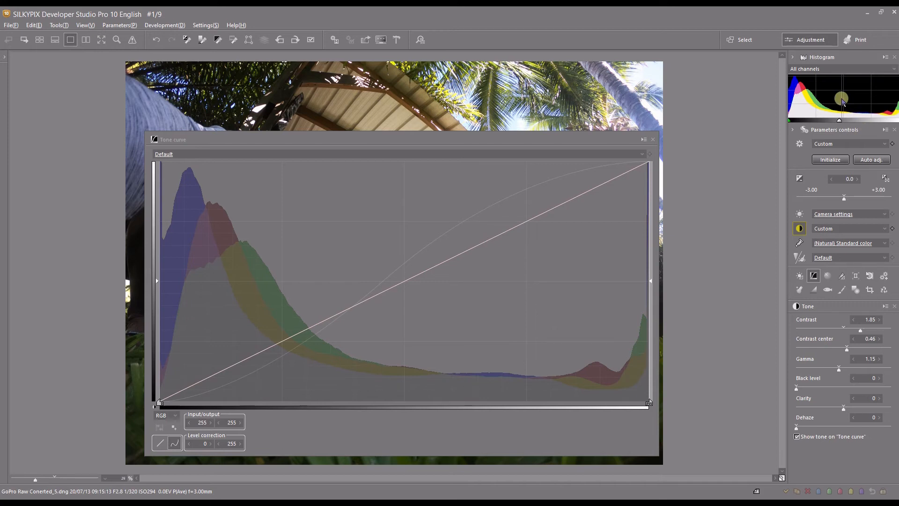
# - Change the gamma to 1.35, 0.95 and finally 0.90, and try the black level before returning it to 0
pyautogui.moveTo(839, 369); pyautogui.dragTo(857, 370)
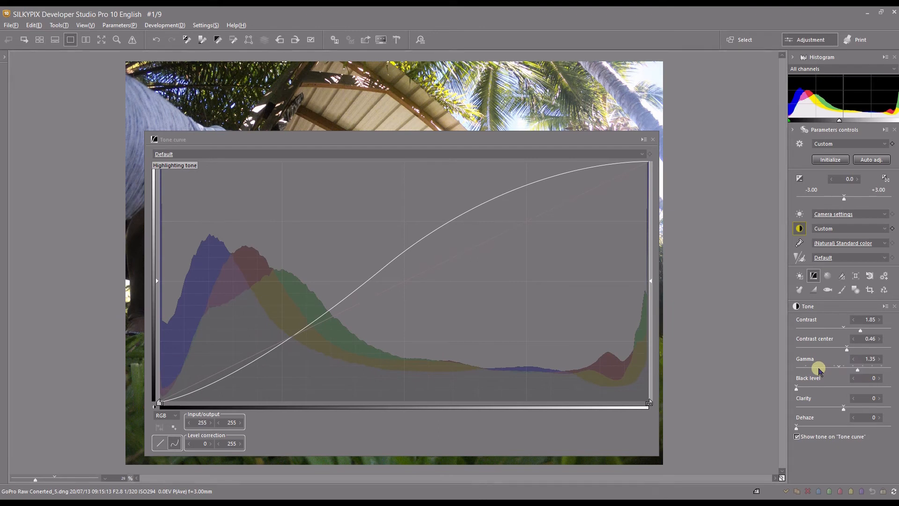
pyautogui.click(819, 370)
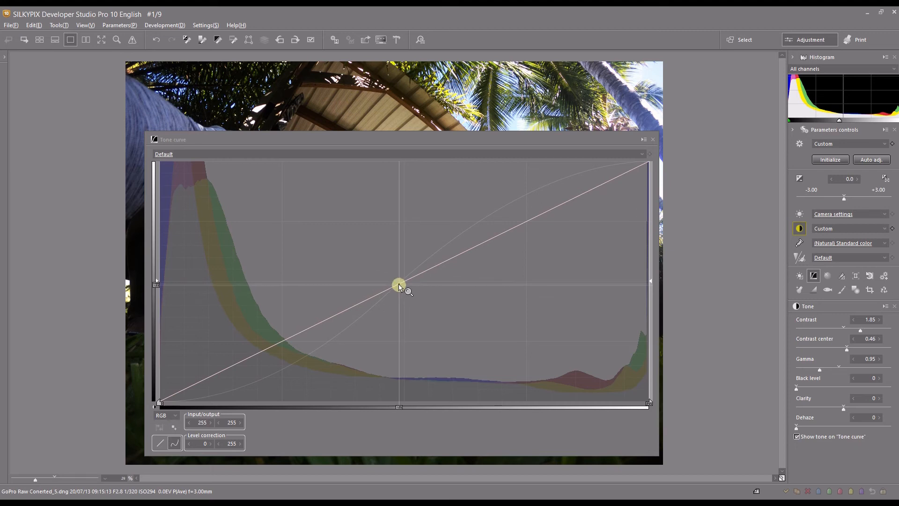
pyautogui.click(816, 370)
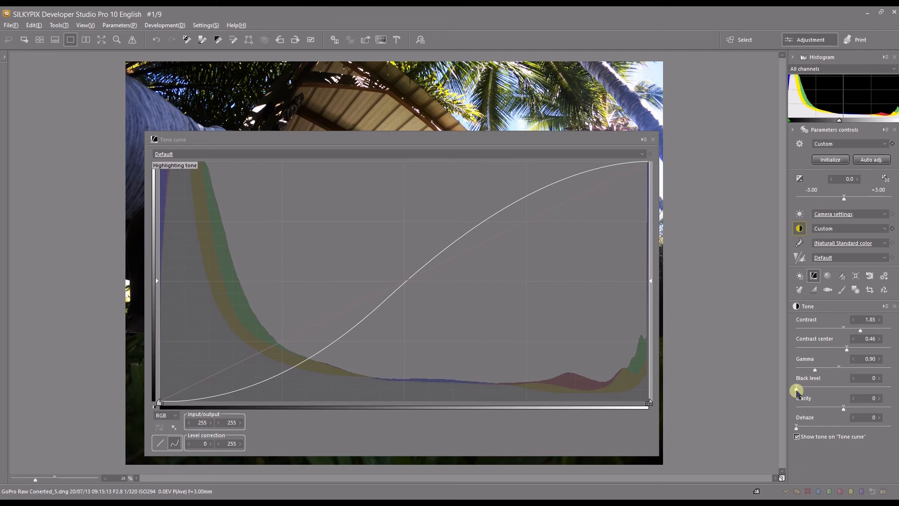
pyautogui.click(817, 388)
pyautogui.moveTo(817, 389); pyautogui.dragTo(795, 389)
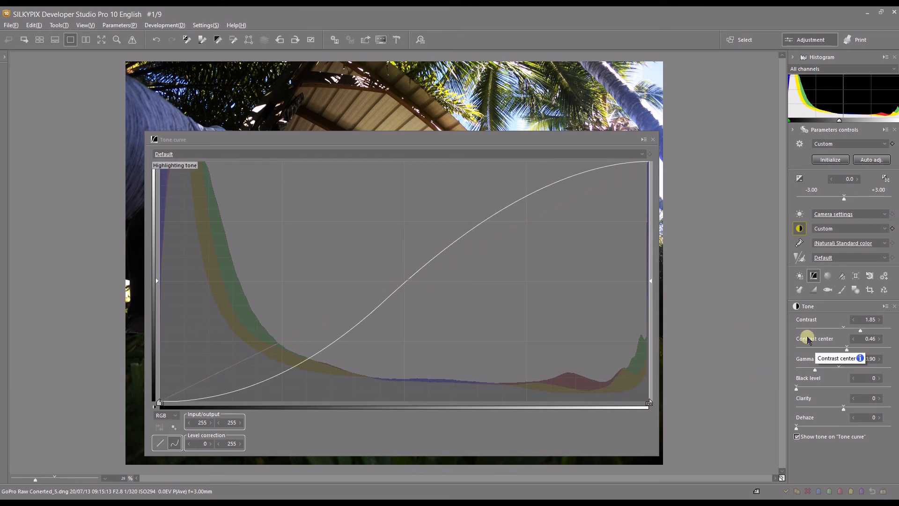
# - Try control points at the midtones (128/128) and shadows of the tone curve, and initialize all parameters
pyautogui.click(826, 230)
pyautogui.click(827, 229)
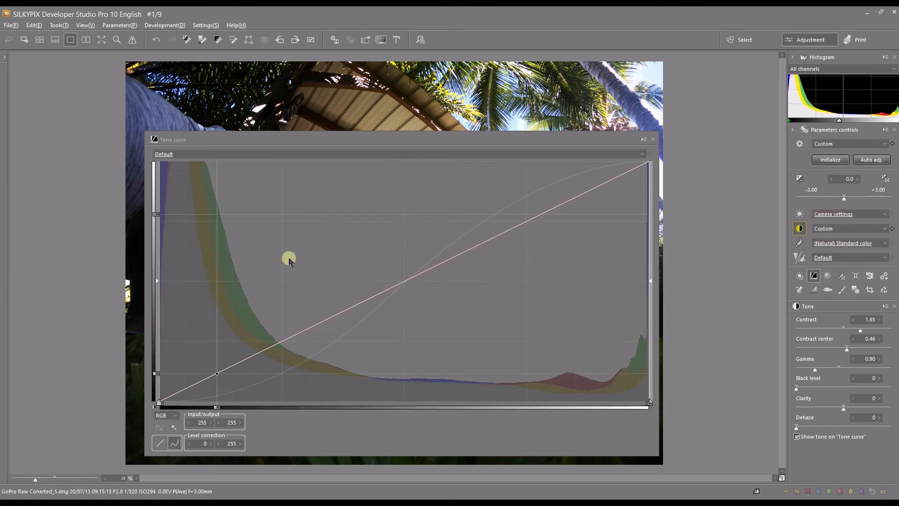
pyautogui.click(405, 281)
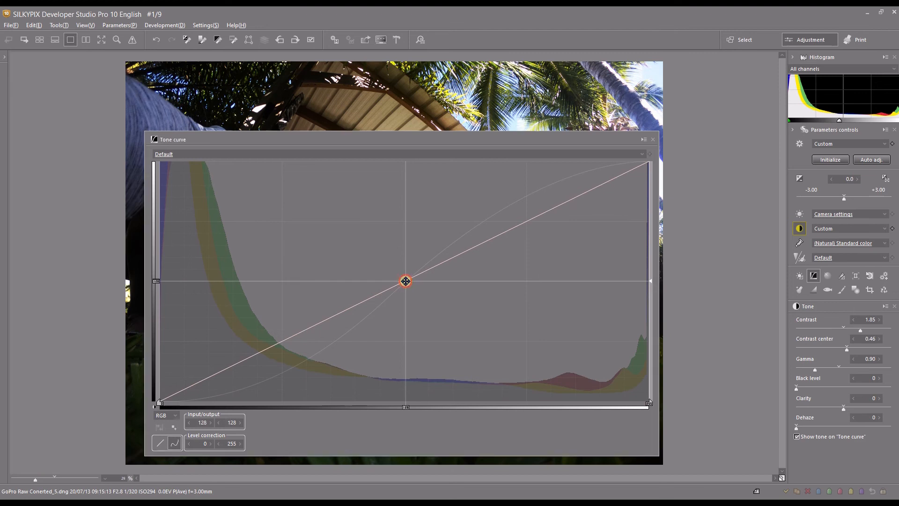
pyautogui.click(268, 349)
pyautogui.click(822, 159)
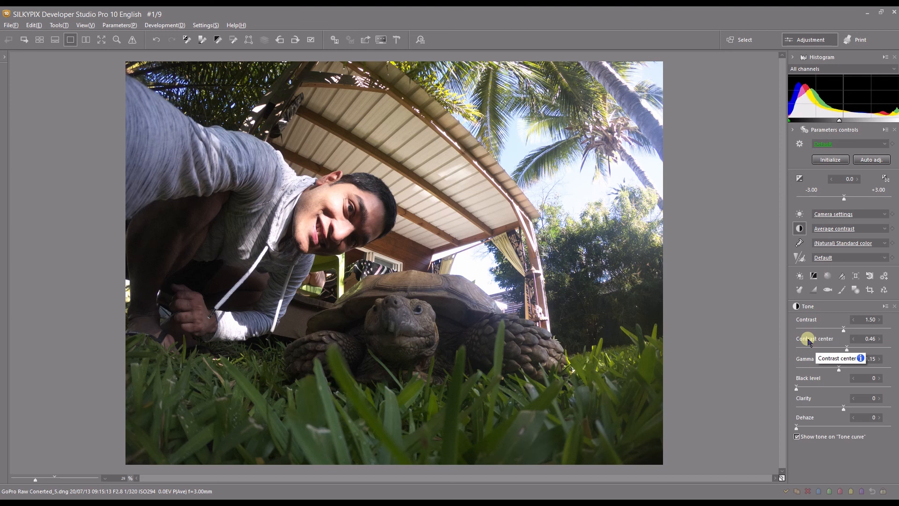
# - Reopen the Tone curve window and place a control point near the middle of the curve
pyautogui.click(813, 275)
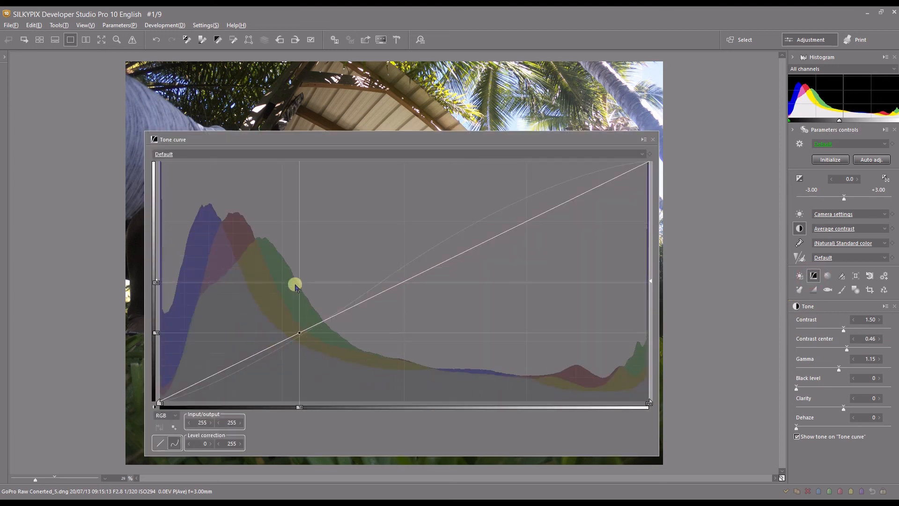
pyautogui.click(413, 278)
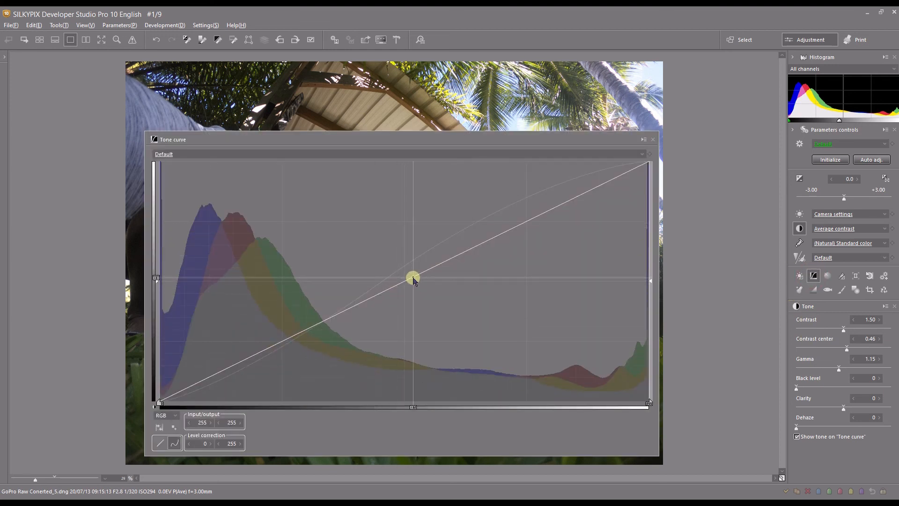